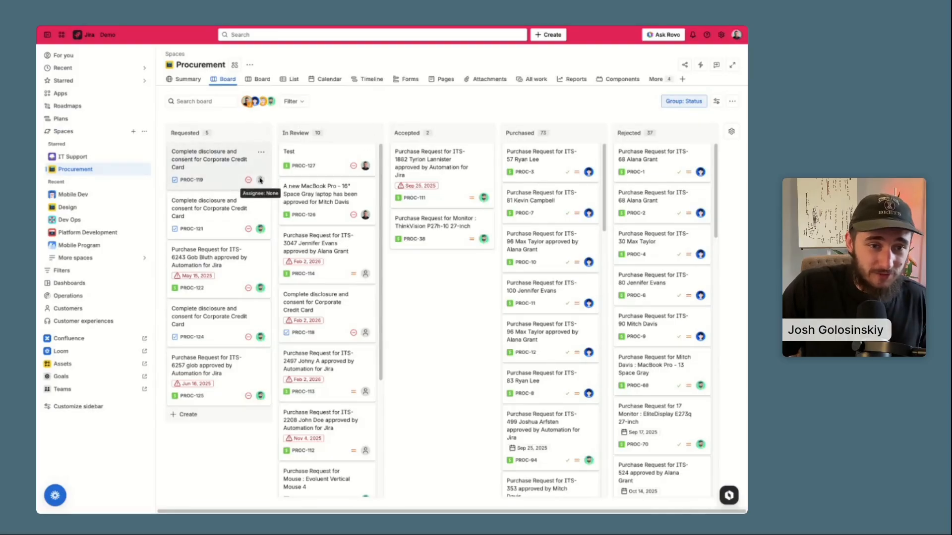
Try to move the unassigned work item PROC-119 from Requested to In Review on the Procurement board.
{"action": "left_click_drag", "start_coordinate": [201, 168], "coordinate": [327, 159]}
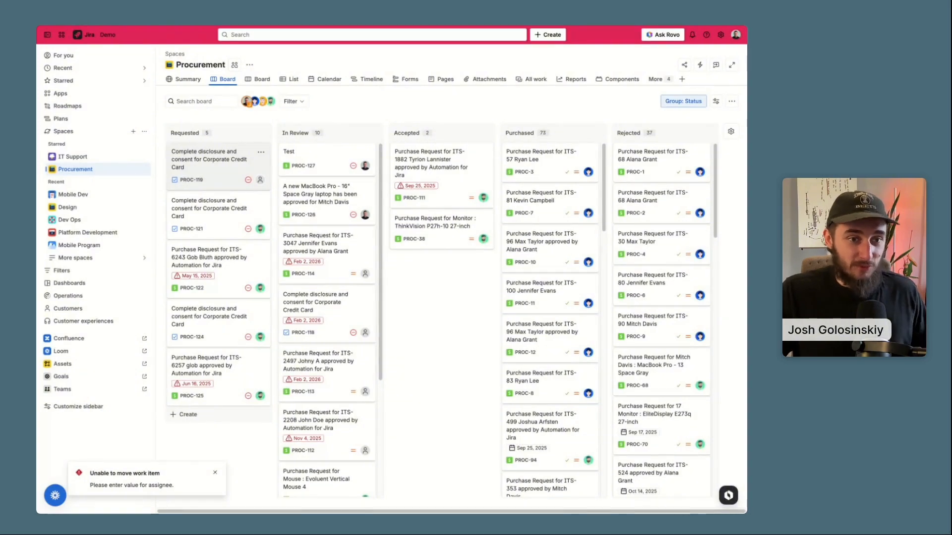
{"action": "left_click_drag", "start_coordinate": [213, 163], "coordinate": [327, 163]}
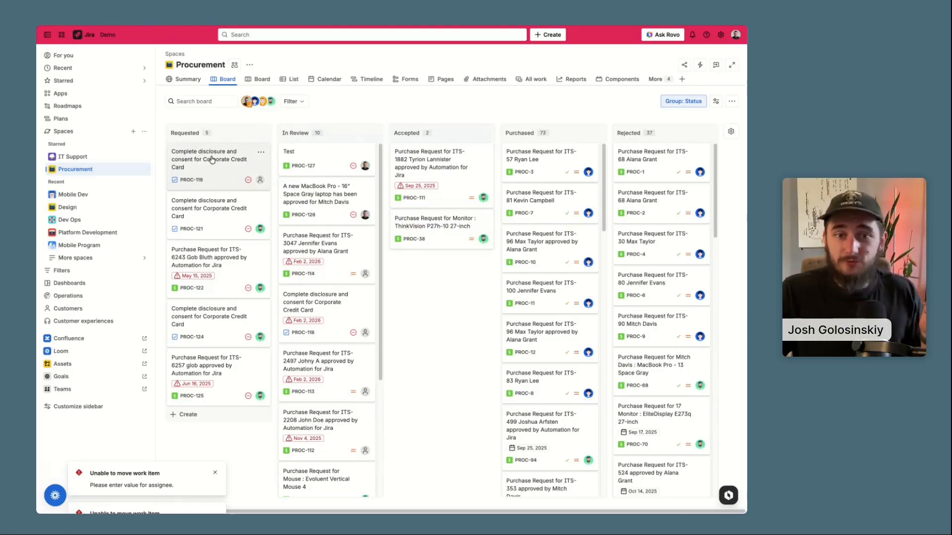
Assign PROC-119 to yourself, and move it from Requested to In Review on the board.
{"action": "left_click", "coordinate": [211, 159]}
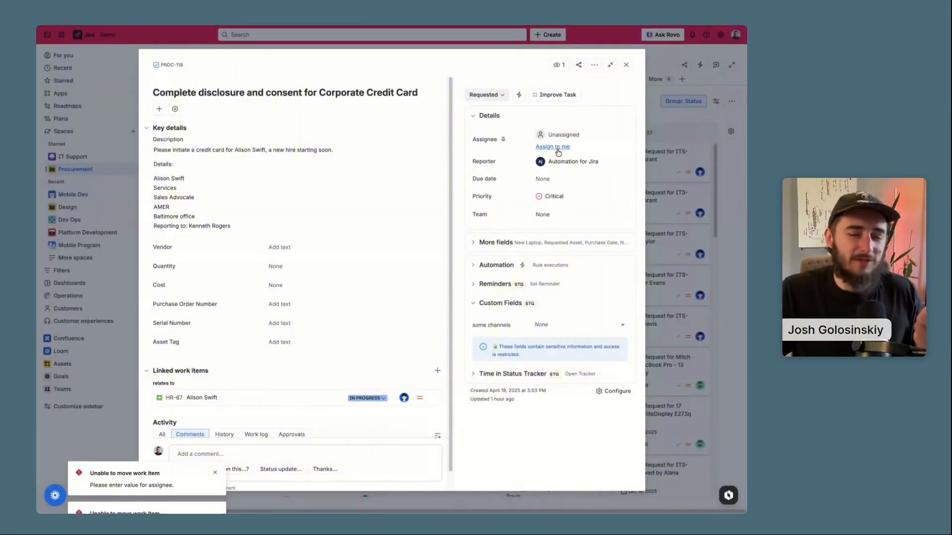
{"action": "left_click", "coordinate": [555, 147]}
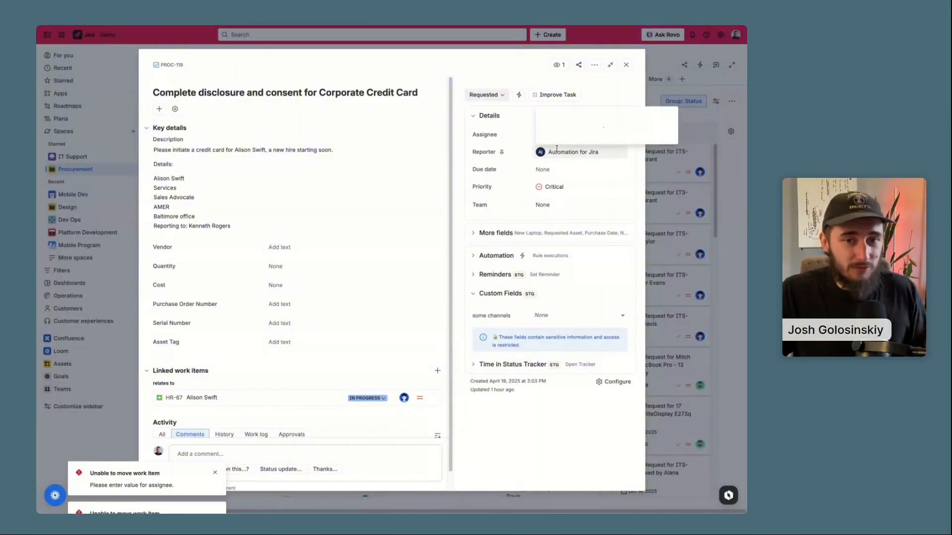
{"action": "left_click", "coordinate": [493, 95]}
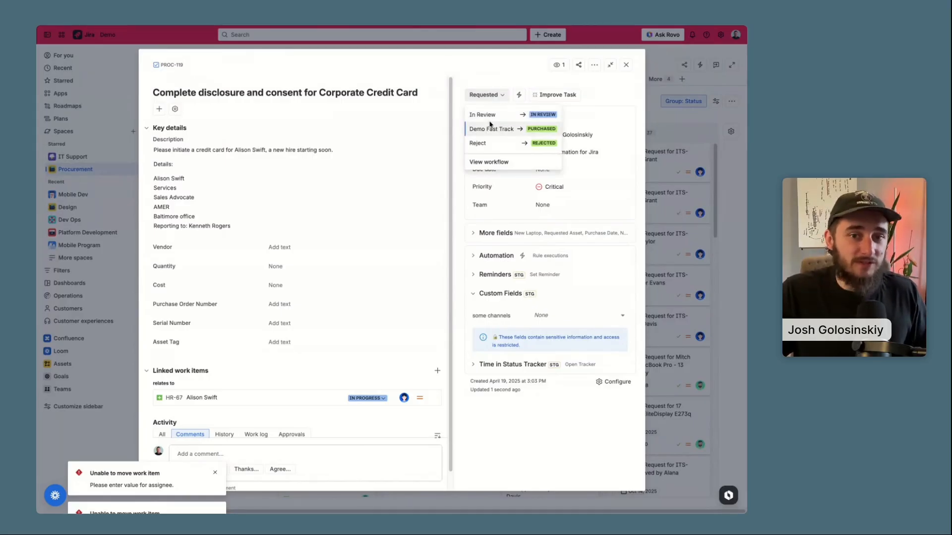
{"action": "left_click", "coordinate": [497, 74]}
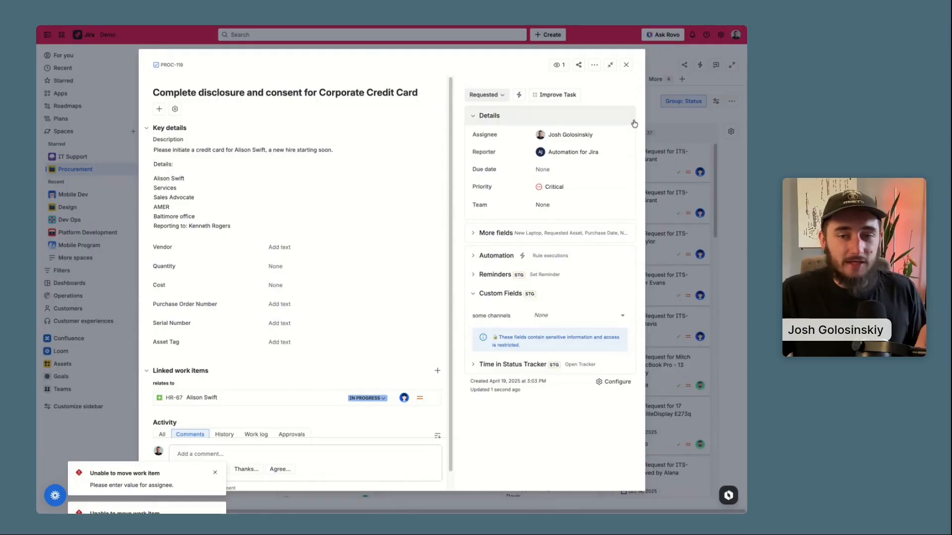
{"action": "left_click", "coordinate": [625, 65]}
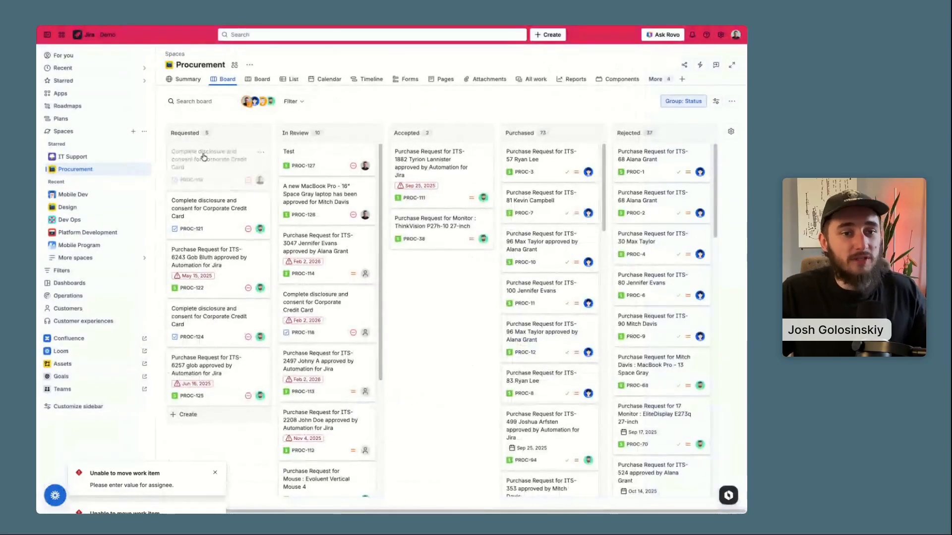
{"action": "left_click_drag", "start_coordinate": [203, 156], "coordinate": [325, 158]}
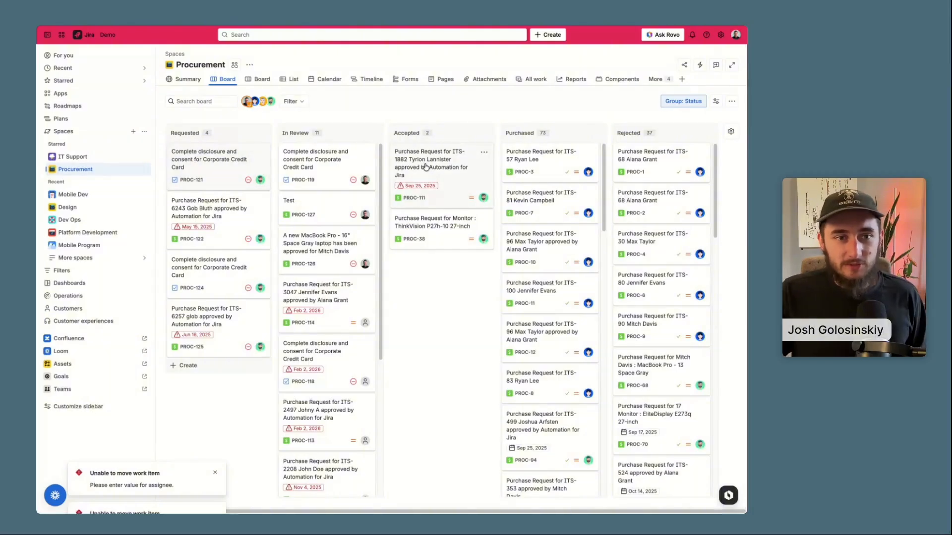
Disable the existing "Assign Work Item" automation rule in the Procurement space settings.
{"action": "left_click", "coordinate": [250, 65]}
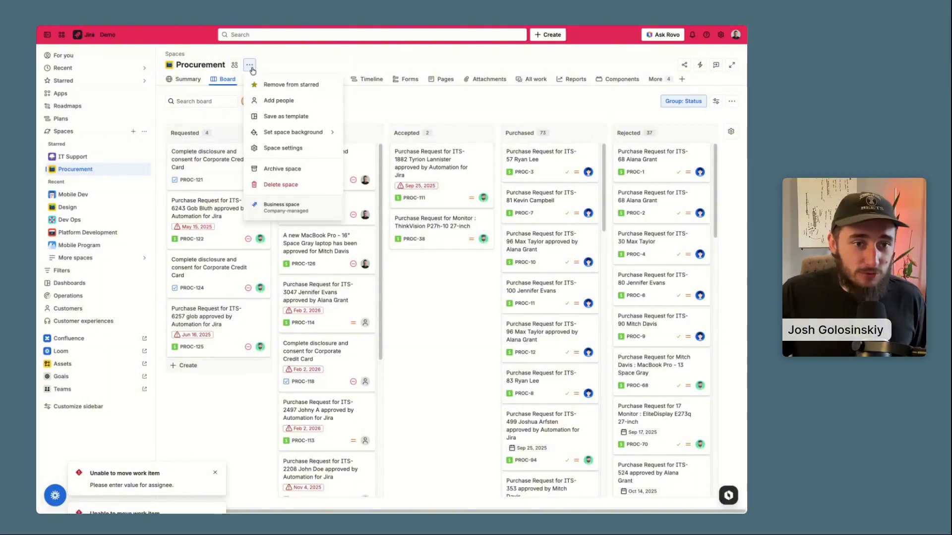
{"action": "left_click", "coordinate": [291, 147]}
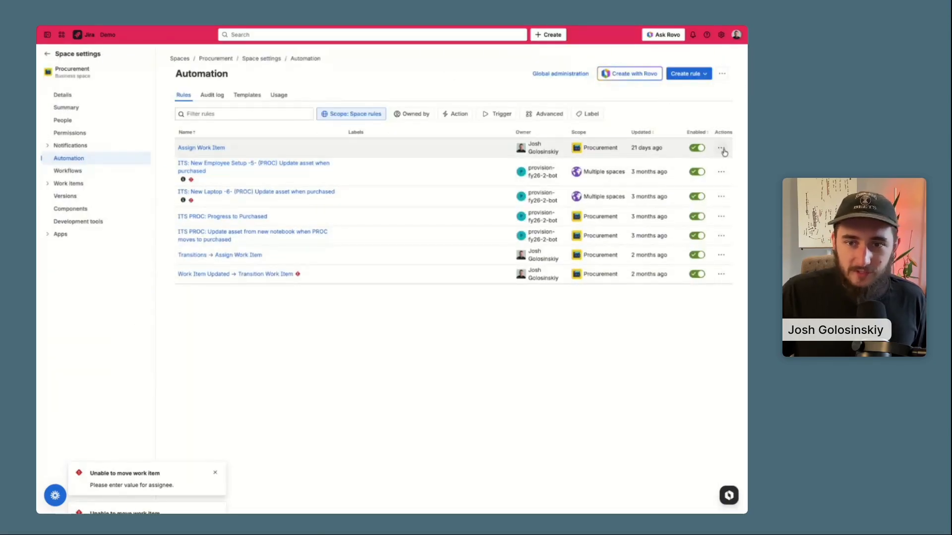
{"action": "left_click", "coordinate": [697, 148]}
Create an automation rule from scratch, triggered when a work item transitions from Requested to In Review.
{"action": "left_click", "coordinate": [695, 78]}
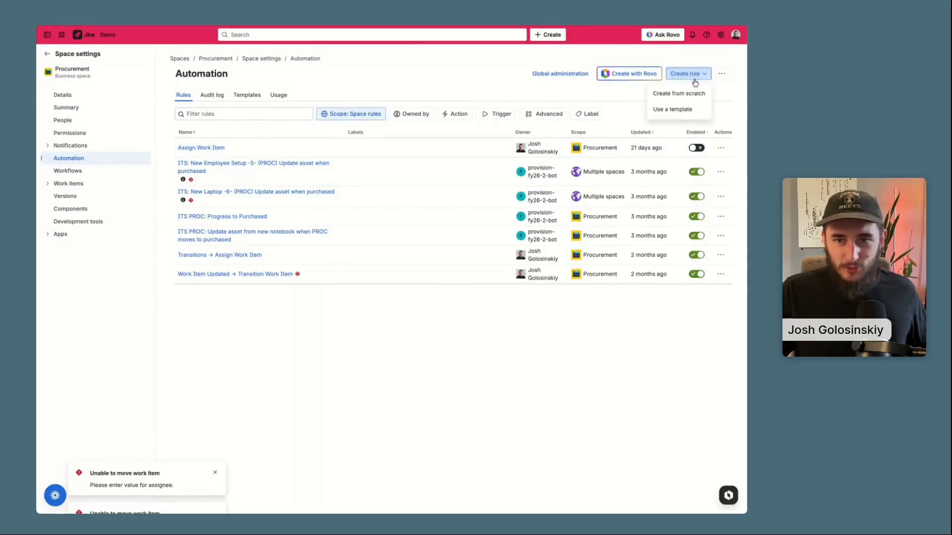
{"action": "left_click", "coordinate": [682, 93]}
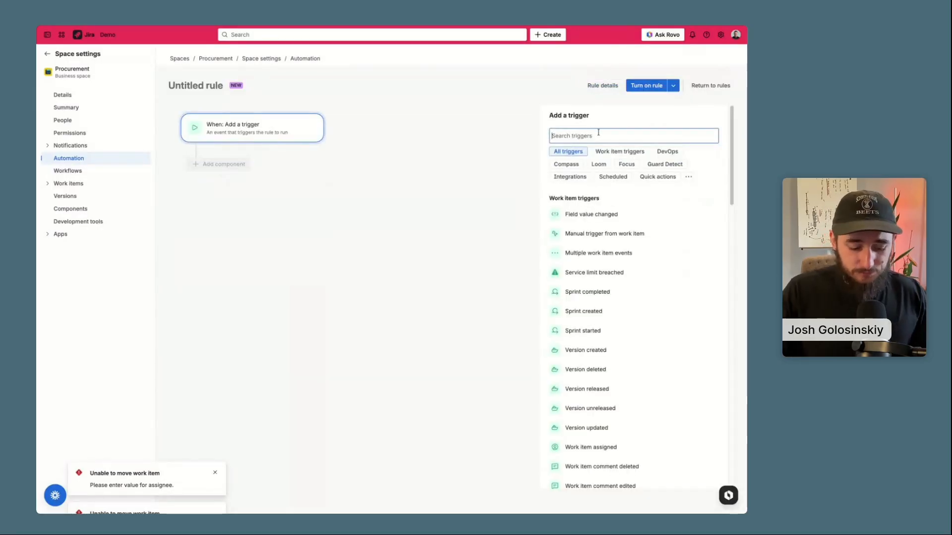
{"action": "type", "text": "trans"}
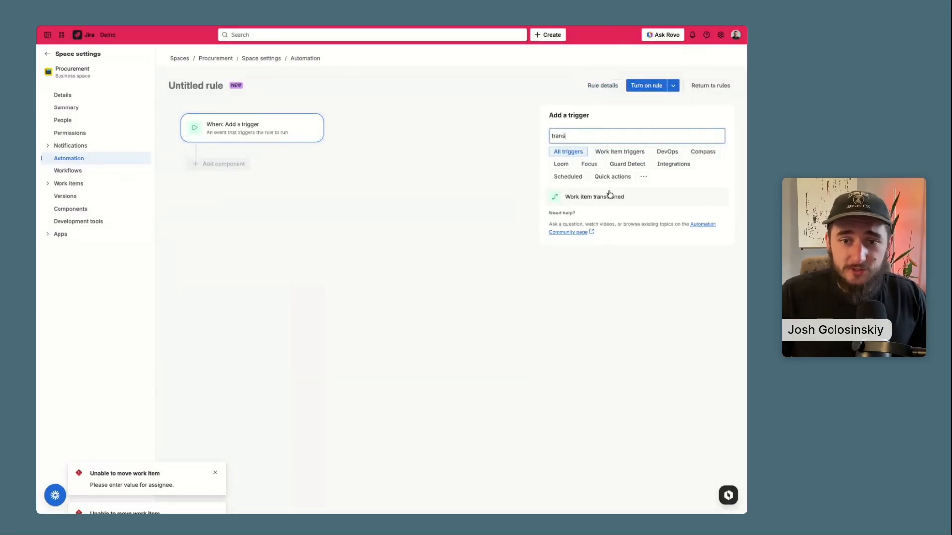
{"action": "left_click", "coordinate": [610, 197]}
{"action": "left_click", "coordinate": [616, 193]}
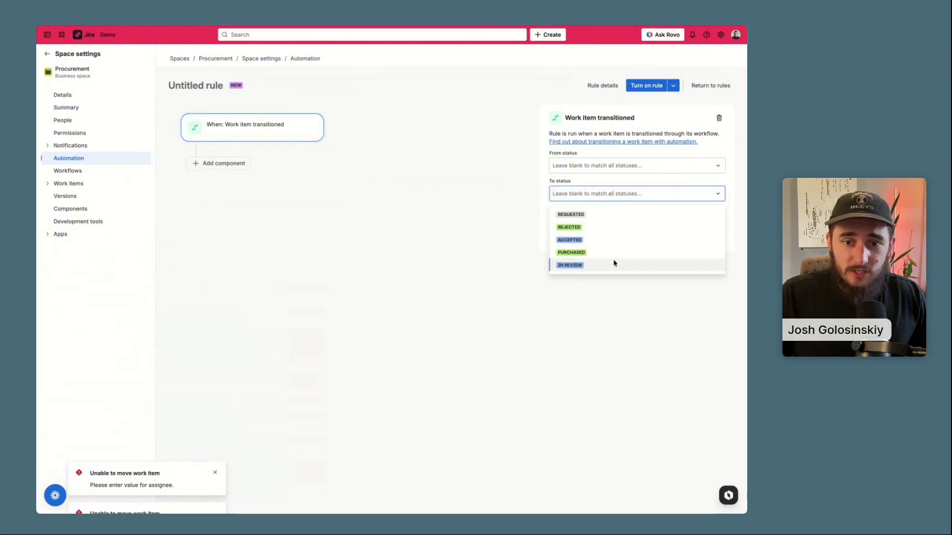
{"action": "left_click", "coordinate": [614, 264]}
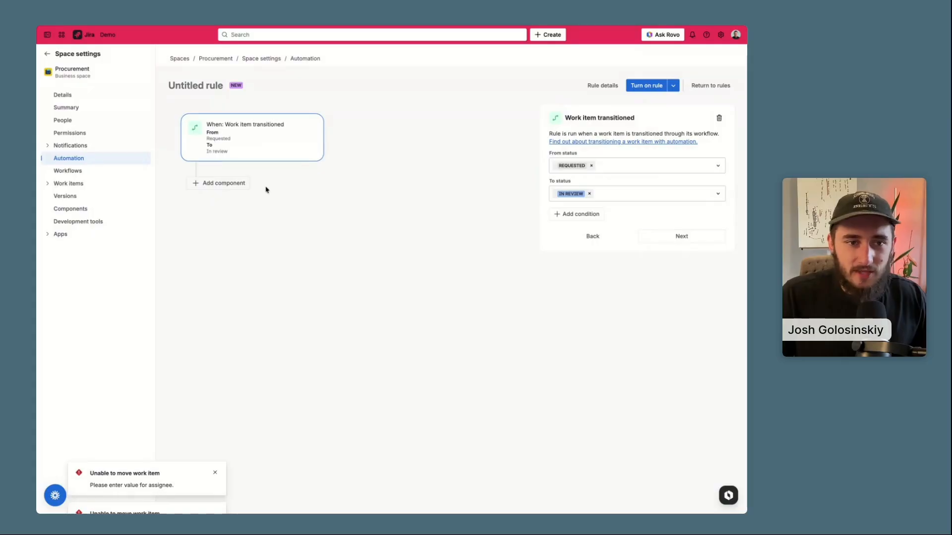
Add an Assign work item action that specifies the user who triggered the event as assignee.
{"action": "left_click", "coordinate": [233, 183]}
{"action": "left_click", "coordinate": [607, 145]}
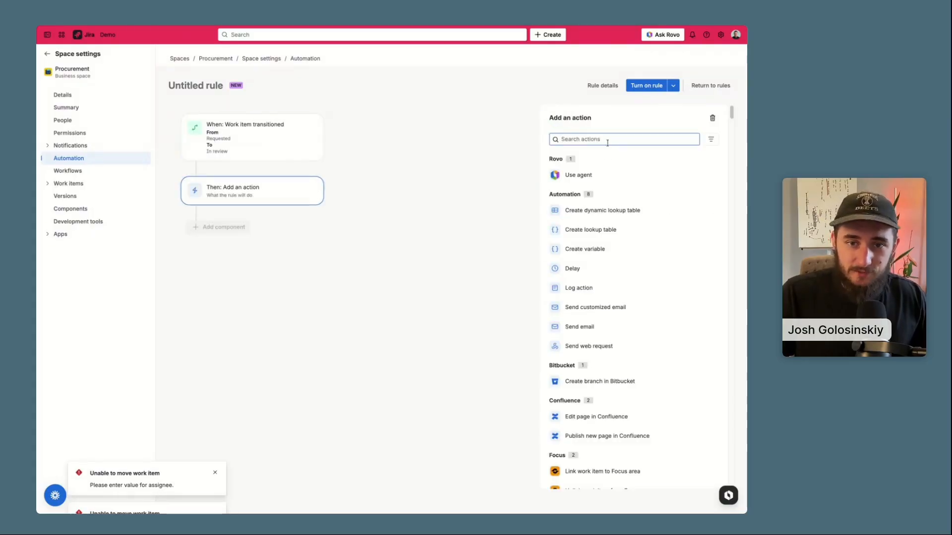
{"action": "type", "text": "assign"}
{"action": "left_click", "coordinate": [613, 174]}
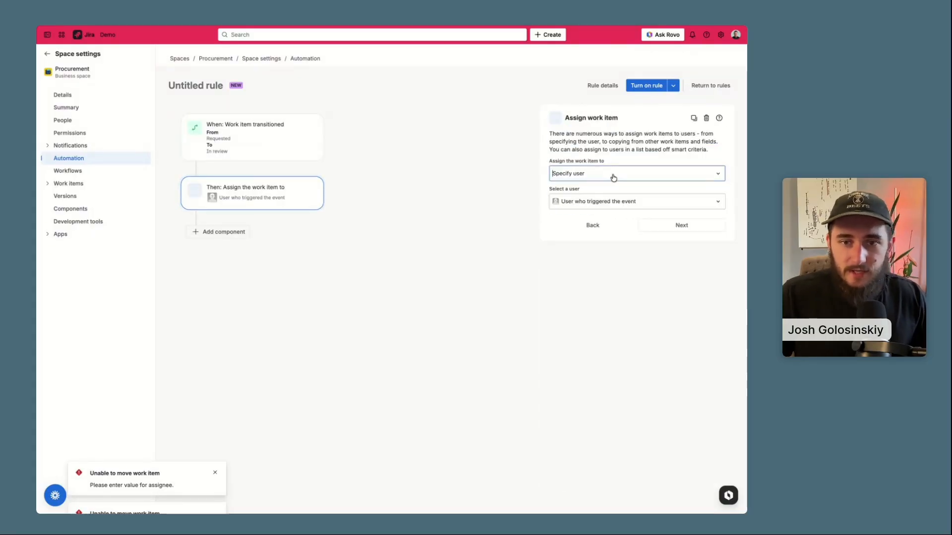
{"action": "left_click", "coordinate": [619, 177]}
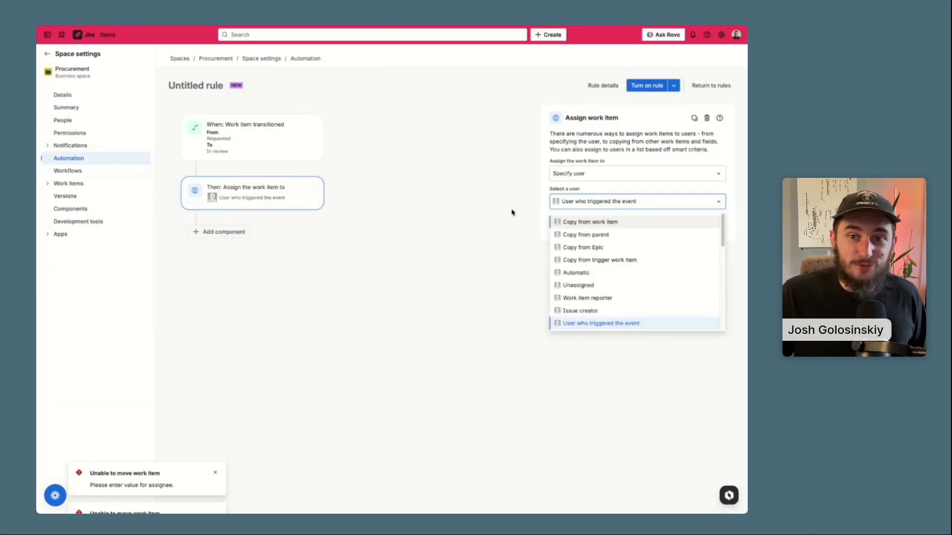
{"action": "left_click", "coordinate": [512, 212]}
Name the automation rule "Assign Work item", keep it private for editing, and turn it on.
{"action": "left_click", "coordinate": [646, 85]}
{"action": "type", "text": "A"}
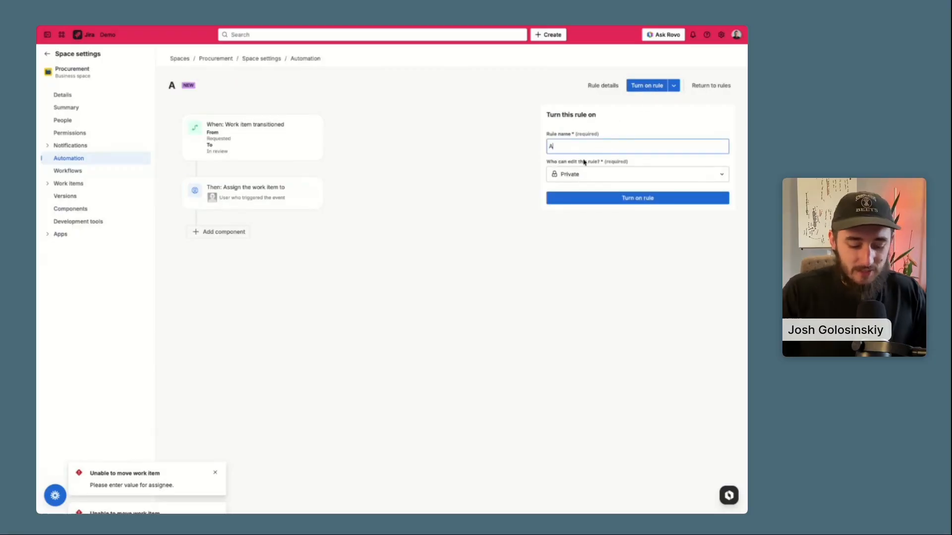
{"action": "type", "text": "sssign Work ite"}
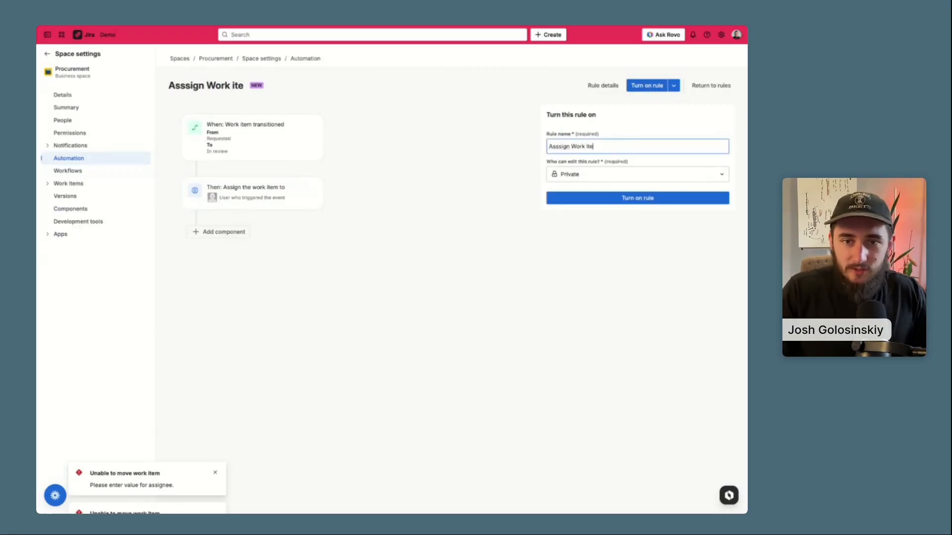
{"action": "type", "text": "m"}
{"action": "double_click", "coordinate": [559, 147]}
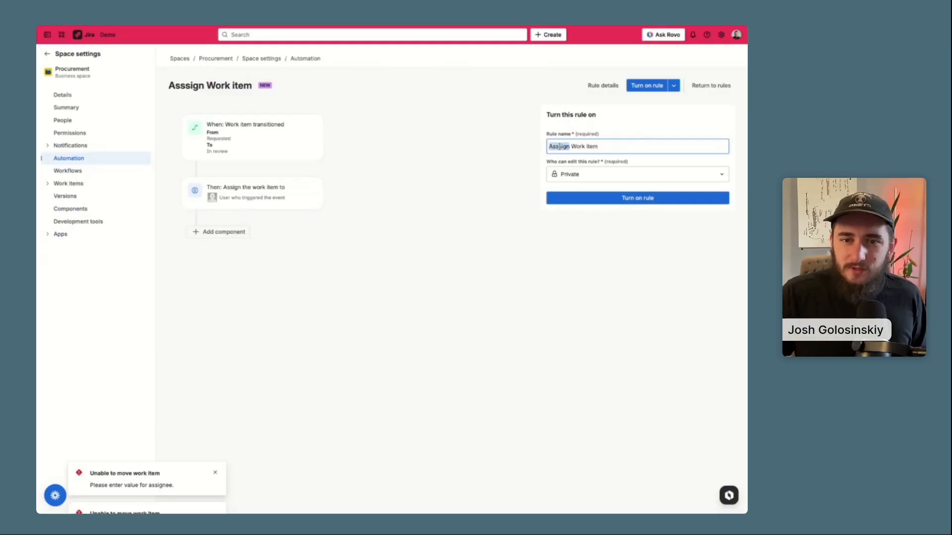
{"action": "type", "text": "Assign"}
{"action": "left_click", "coordinate": [648, 197]}
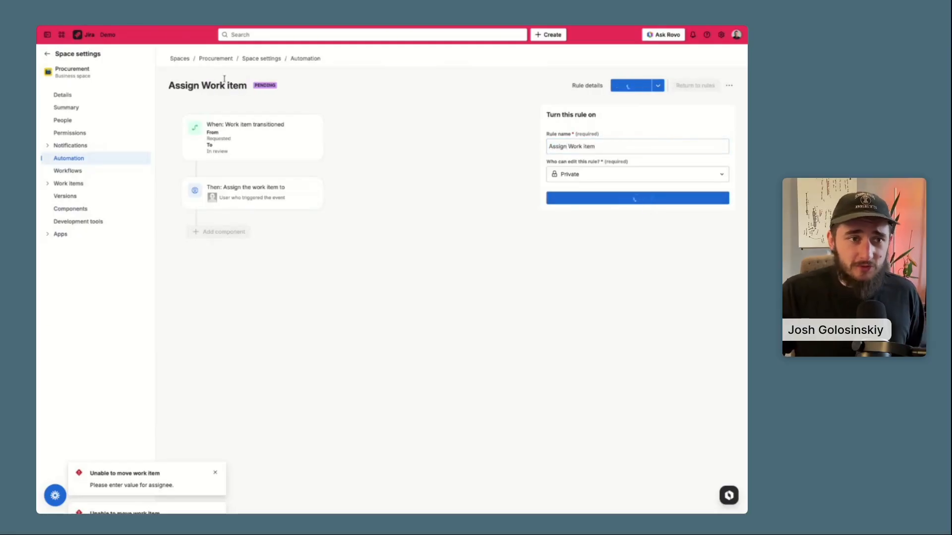
Open PROC: Procurement Workflow v2 for editing from the Procurement space's workflow settings.
{"action": "left_click", "coordinate": [49, 54]}
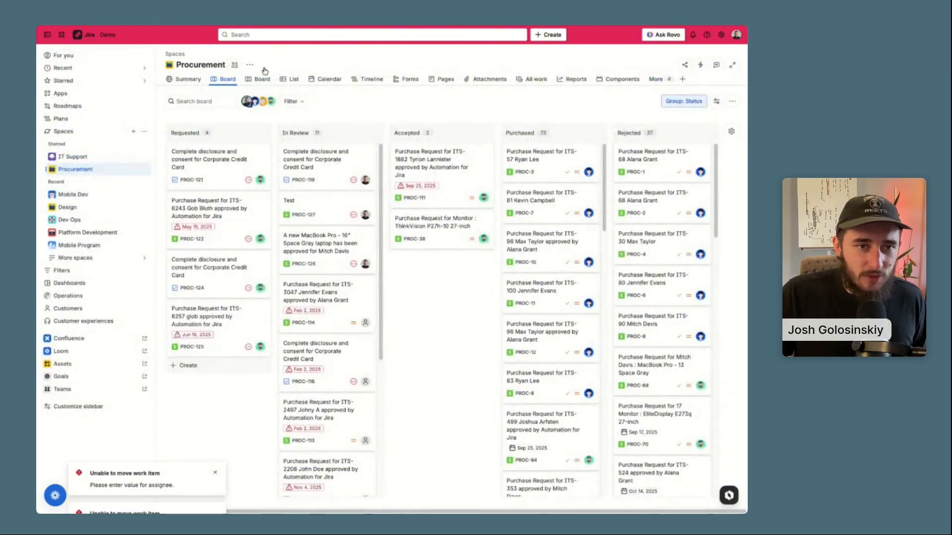
{"action": "left_click", "coordinate": [249, 64]}
{"action": "left_click", "coordinate": [311, 148]}
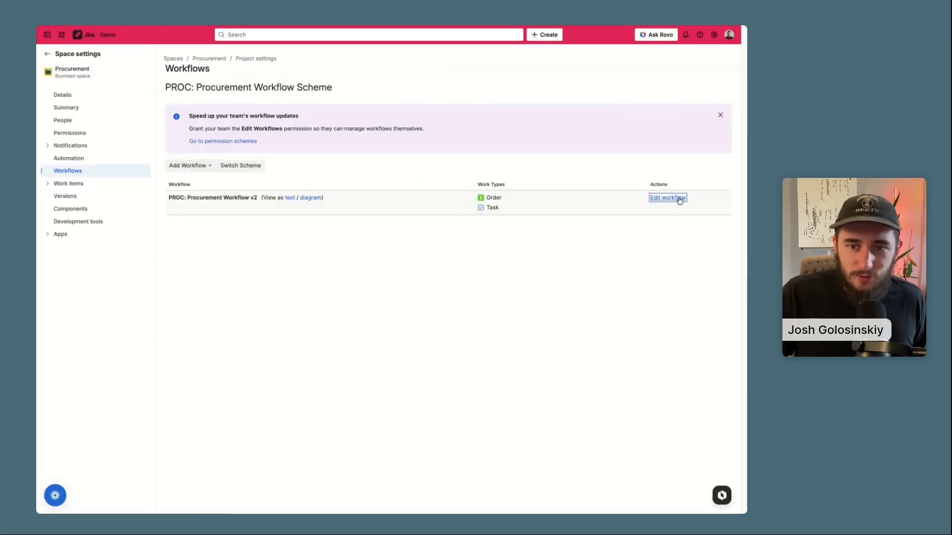
{"action": "left_click", "coordinate": [676, 199]}
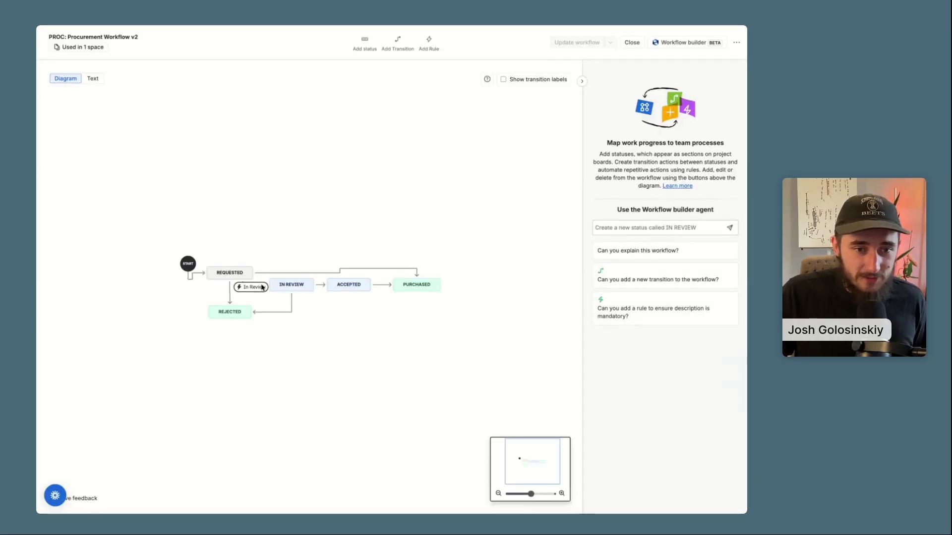
Delete the rule validating that Assignee isn't empty from the In Review transition, and update the workflow.
{"action": "left_click", "coordinate": [262, 287]}
{"action": "left_click", "coordinate": [599, 276]}
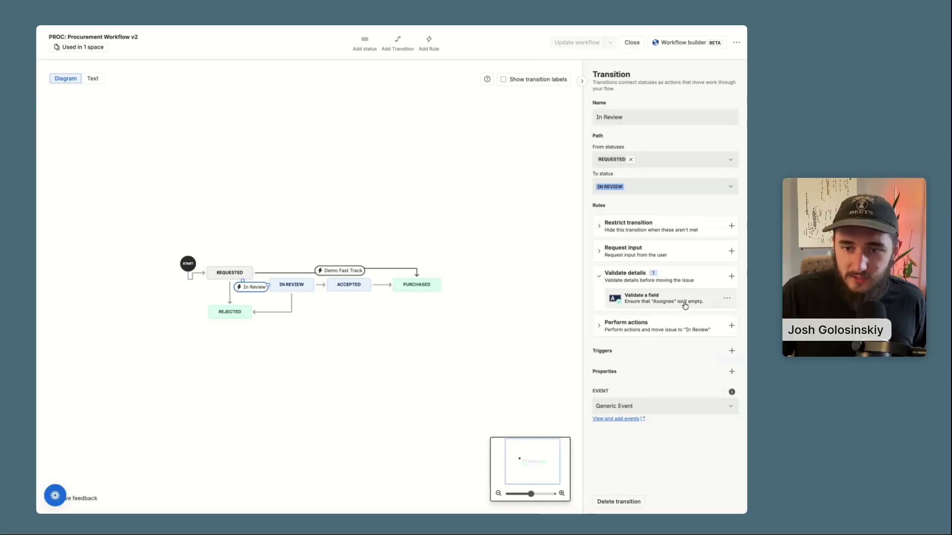
{"action": "left_click", "coordinate": [726, 298]}
{"action": "left_click", "coordinate": [720, 333]}
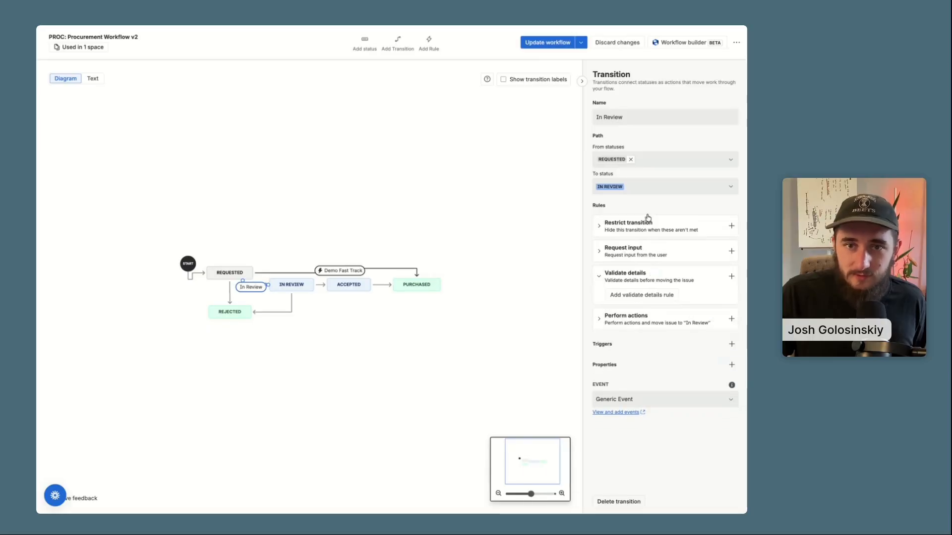
{"action": "left_click", "coordinate": [535, 42]}
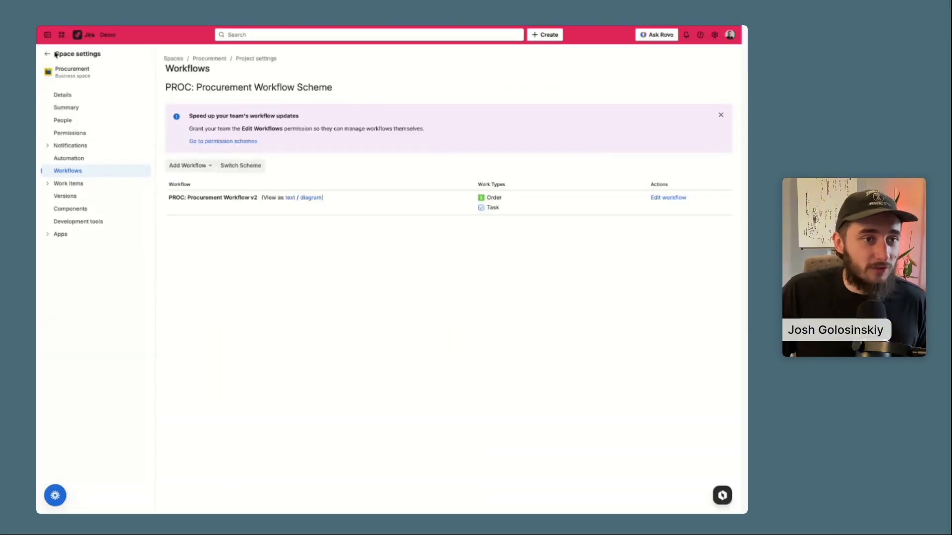
Move PROC-121 from Requested to In Review on the Procurement board, checking its assignee before and after the move.
{"action": "left_click", "coordinate": [52, 55]}
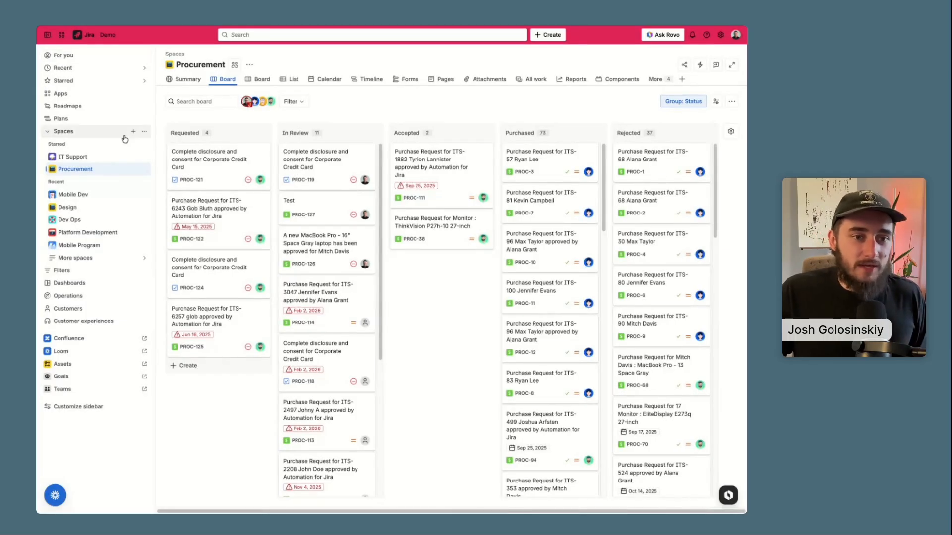
{"action": "left_click", "coordinate": [221, 155]}
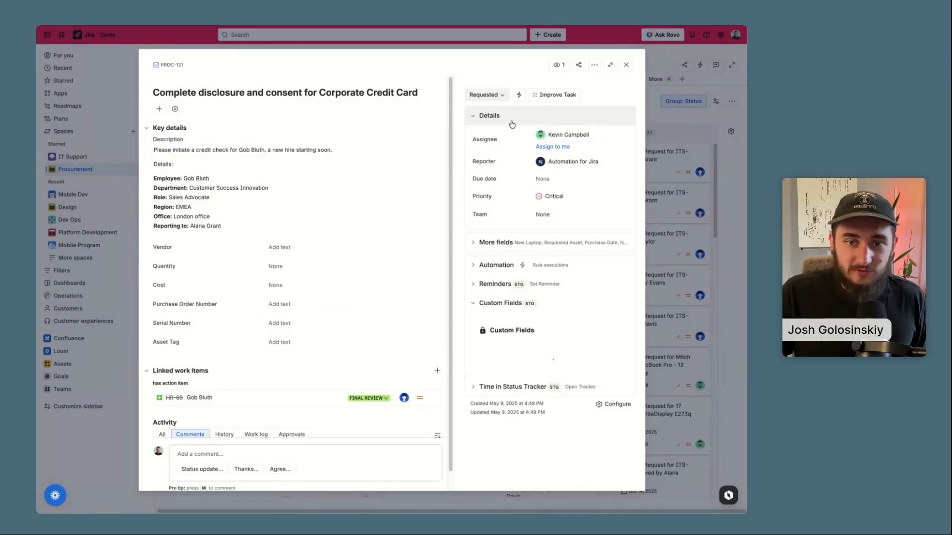
{"action": "key", "text": "Escape"}
{"action": "left_click_drag", "start_coordinate": [217, 155], "coordinate": [345, 151]}
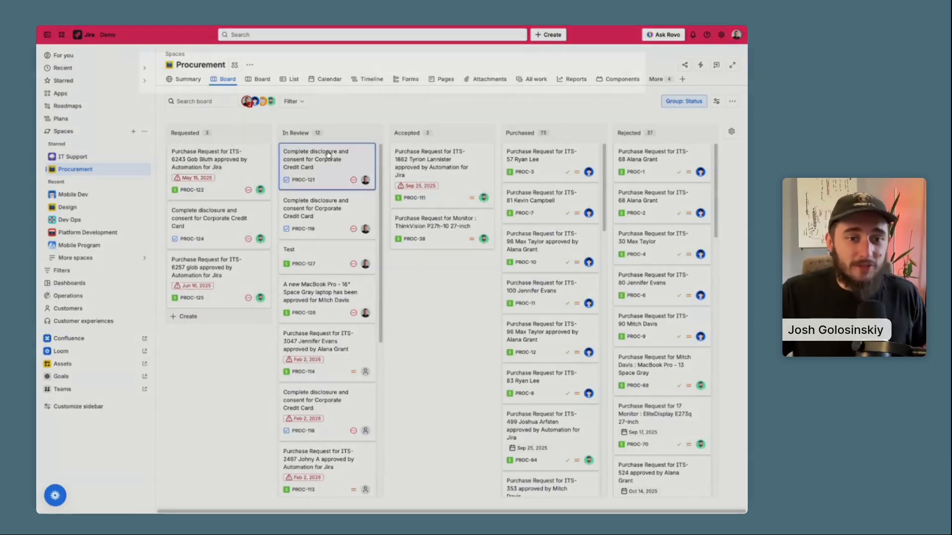
{"action": "left_click", "coordinate": [325, 155]}
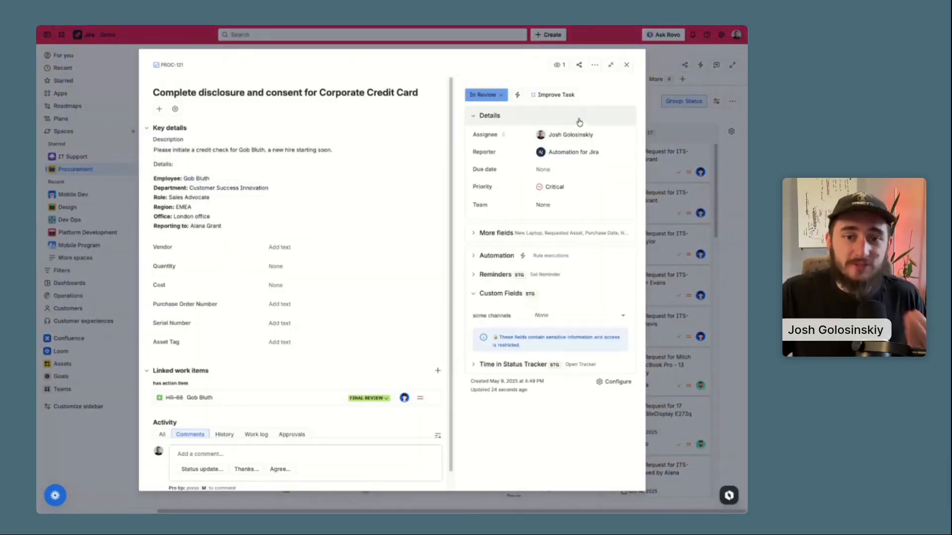
{"action": "left_click", "coordinate": [626, 65]}
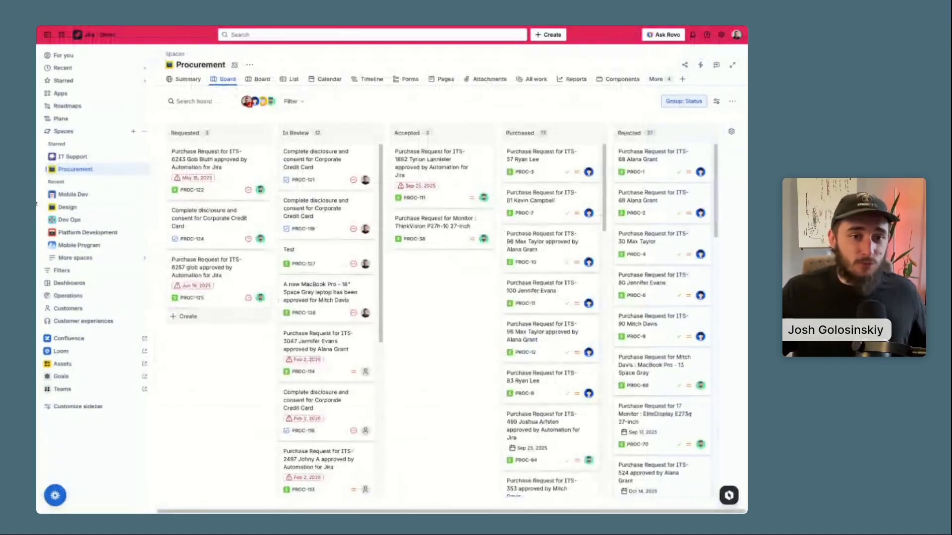